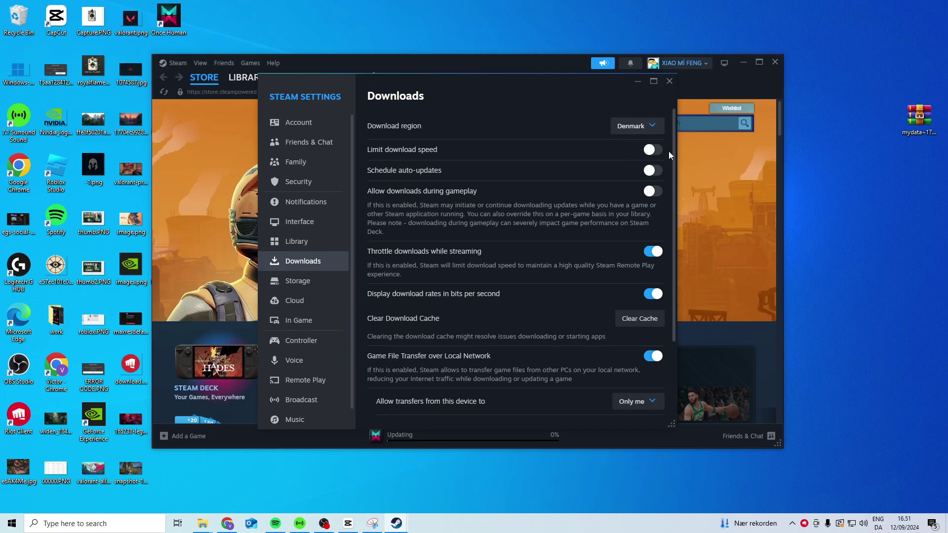
# Step: Examine the available download regions and the other download settings, such as clearing the download cache
pyautogui.click(633, 127)
pyautogui.click(631, 129)
pyautogui.click(641, 127)
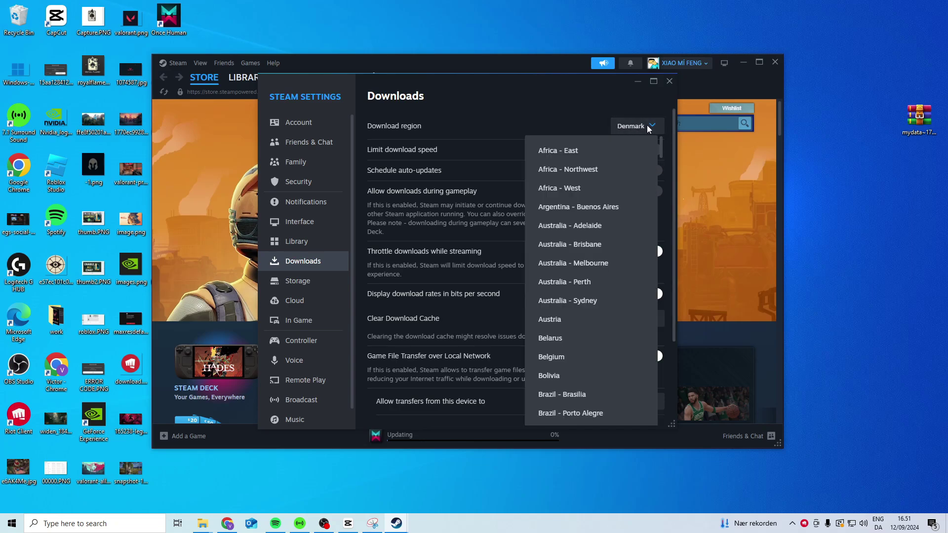
pyautogui.click(646, 126)
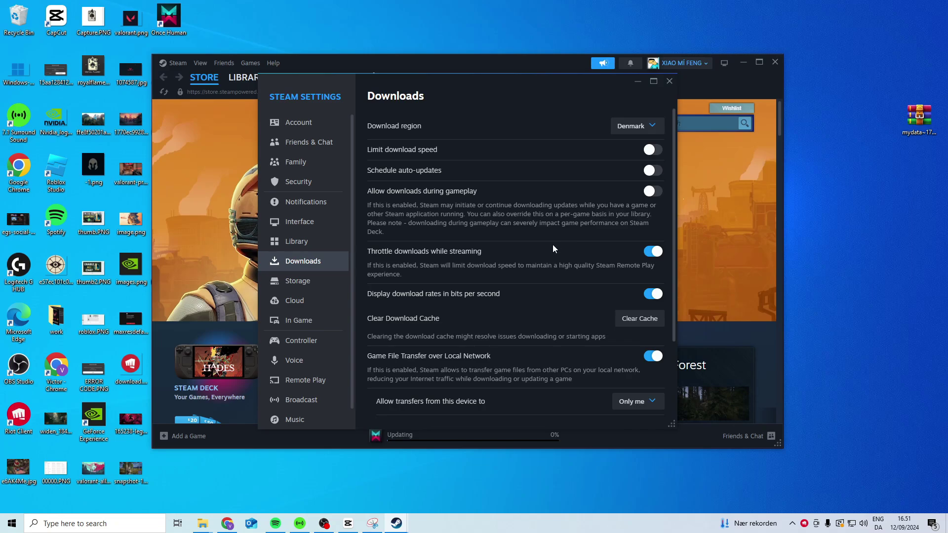
pyautogui.scroll(-1, 540, 244)
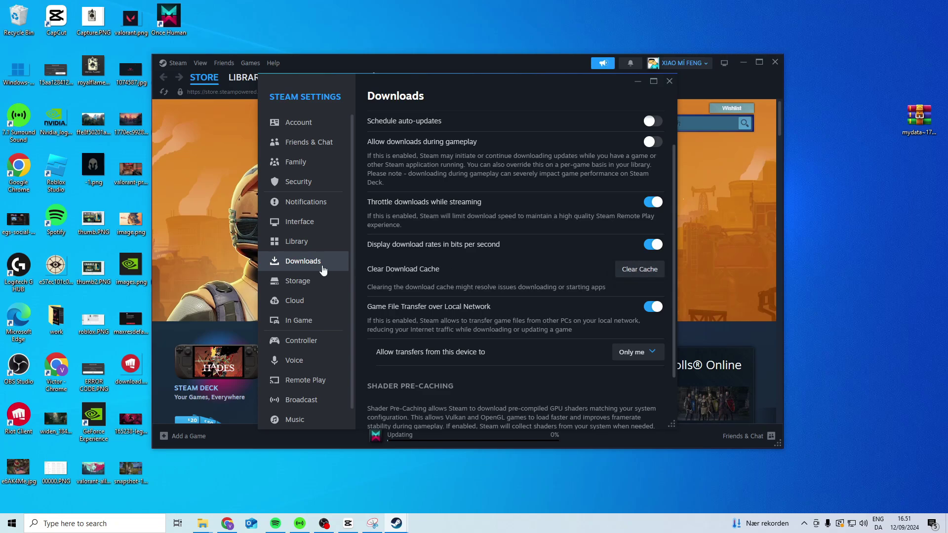
# Step: Show the storage settings and check the library maintenance options for Local Drive (D:), including Repair Library
pyautogui.click(316, 281)
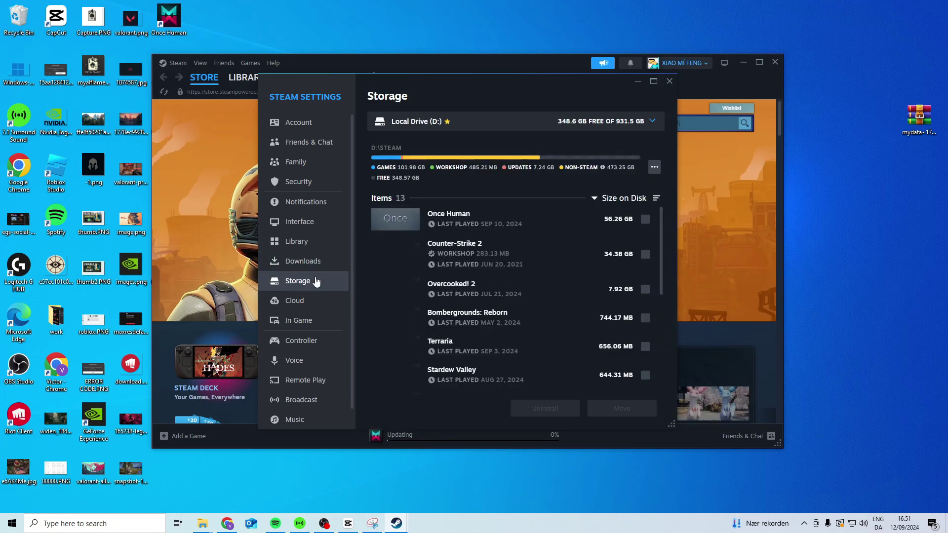
pyautogui.click(653, 168)
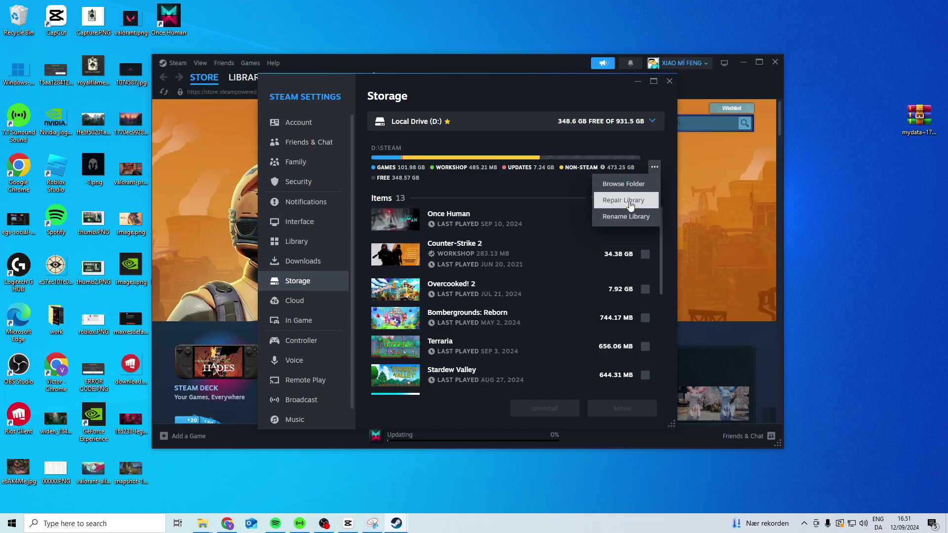
pyautogui.click(654, 168)
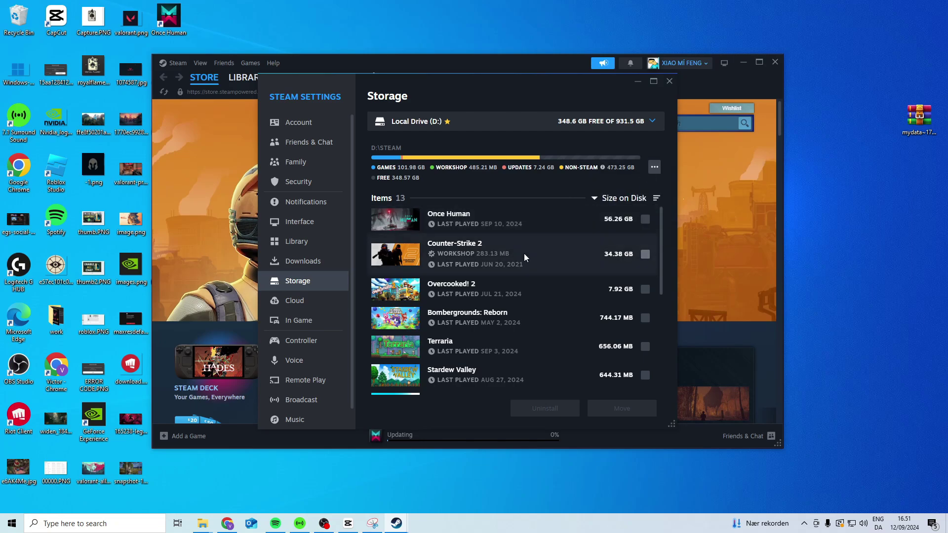
# Step: Open Task Manager and look through the detailed list of running executables
pyautogui.press('super')
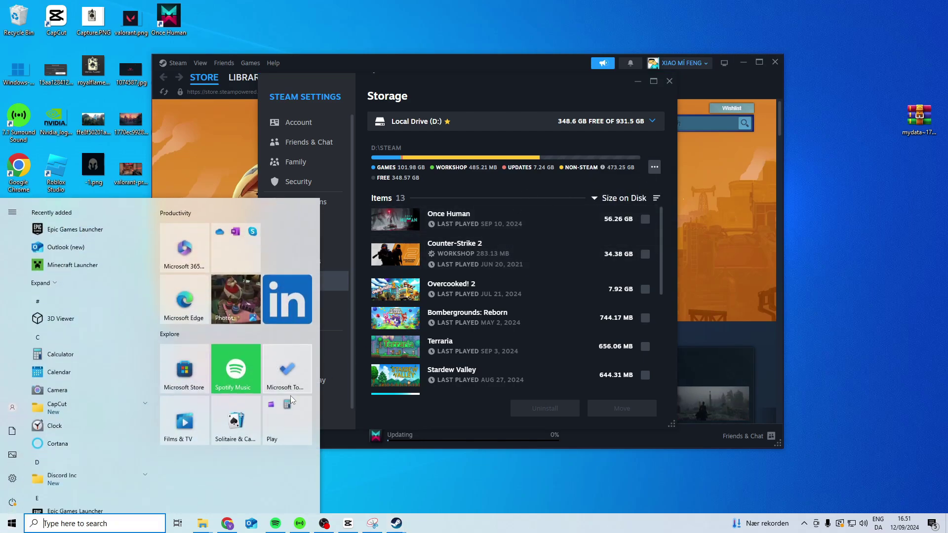
pyautogui.write('tas')
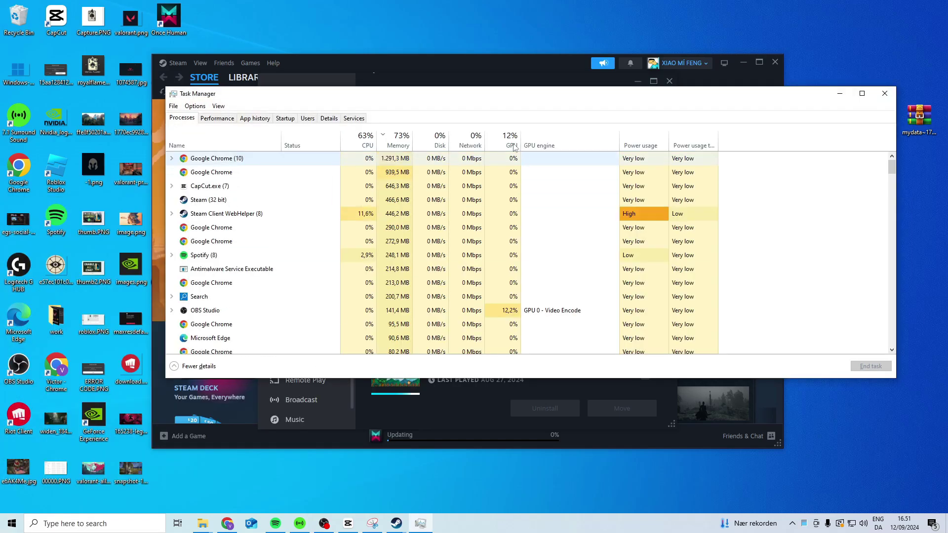
pyautogui.click(328, 118)
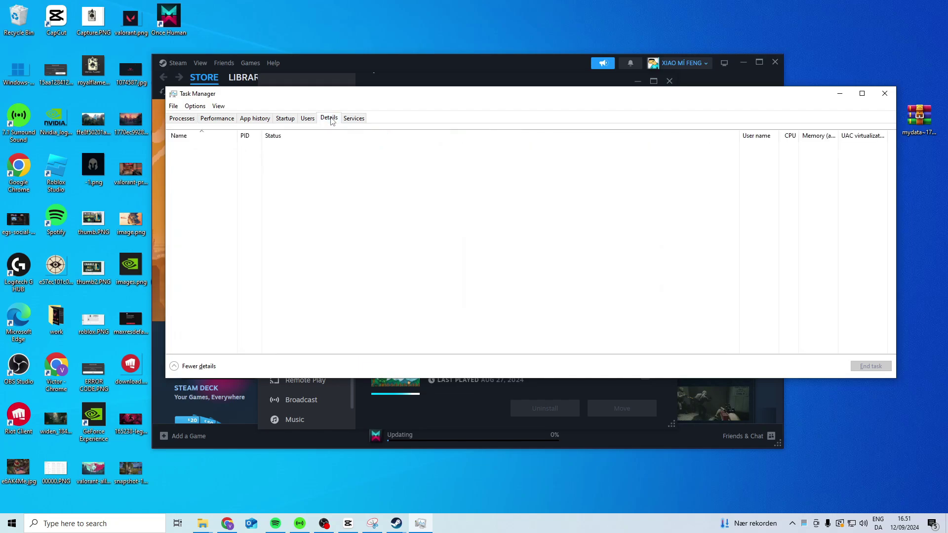
pyautogui.click(359, 193)
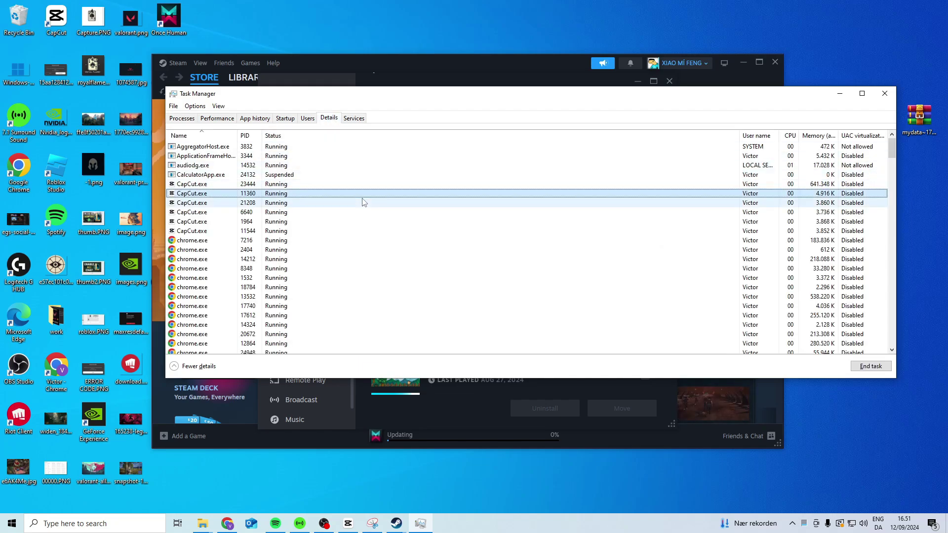
pyautogui.click(246, 288)
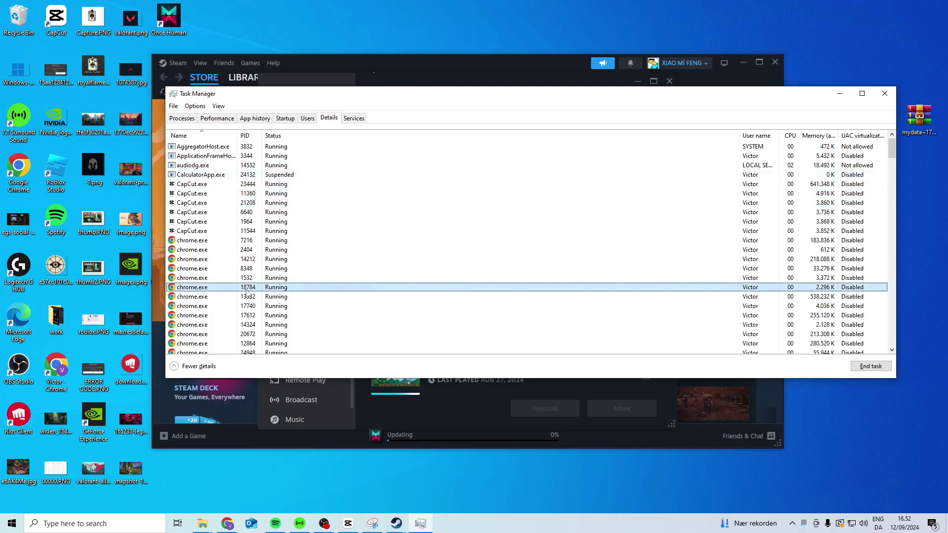
pyautogui.scroll(-10, 249, 282)
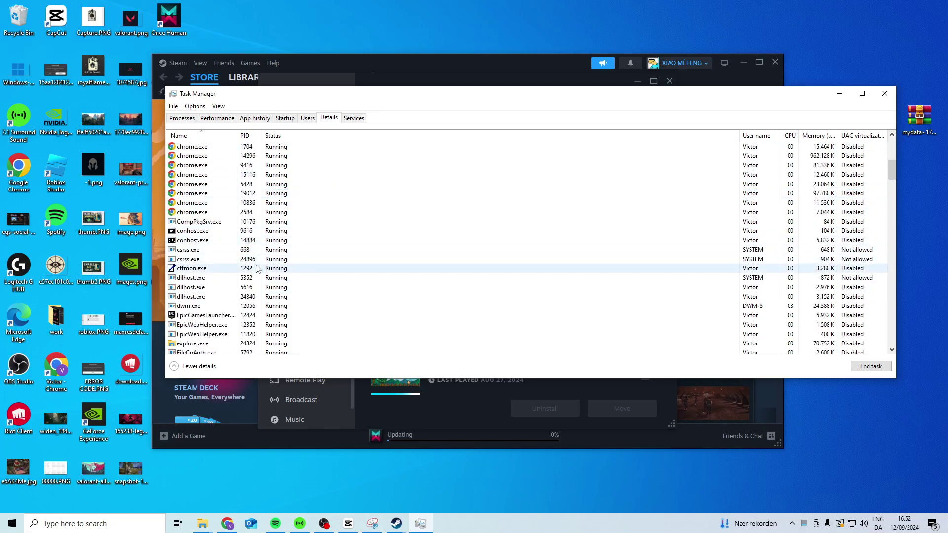
pyautogui.scroll(-20, 257, 268)
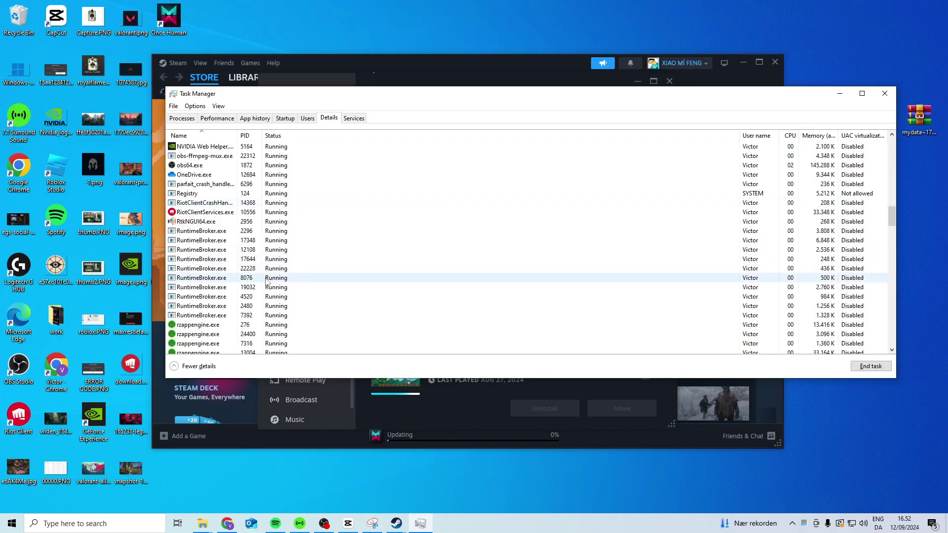
pyautogui.click(268, 270)
pyautogui.scroll(-4, 268, 269)
pyautogui.scroll(7, 277, 247)
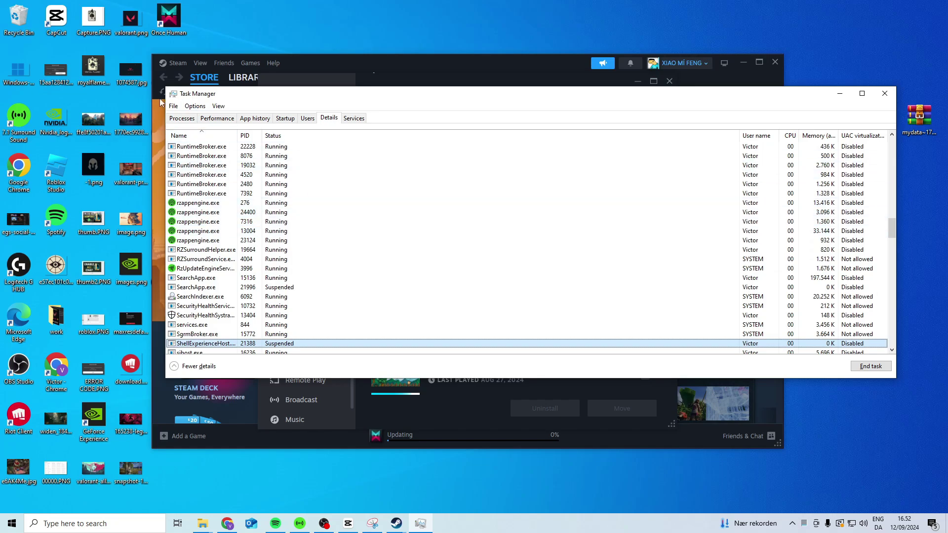
# Step: Check the general process overview in Task Manager, including Steam and the Intel entries, and close Task Manager
pyautogui.click(181, 120)
pyautogui.click(248, 199)
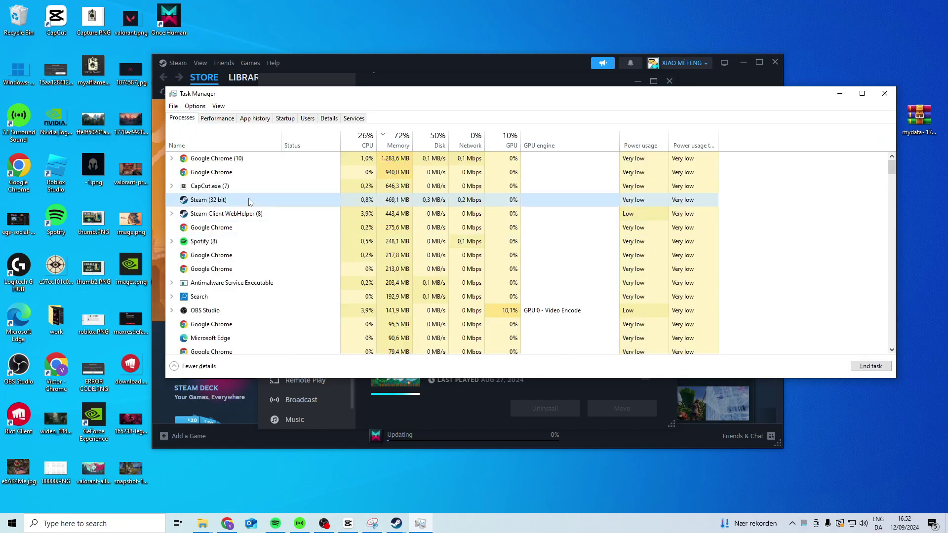
pyautogui.press('i')
pyautogui.scroll(-2, 267, 247)
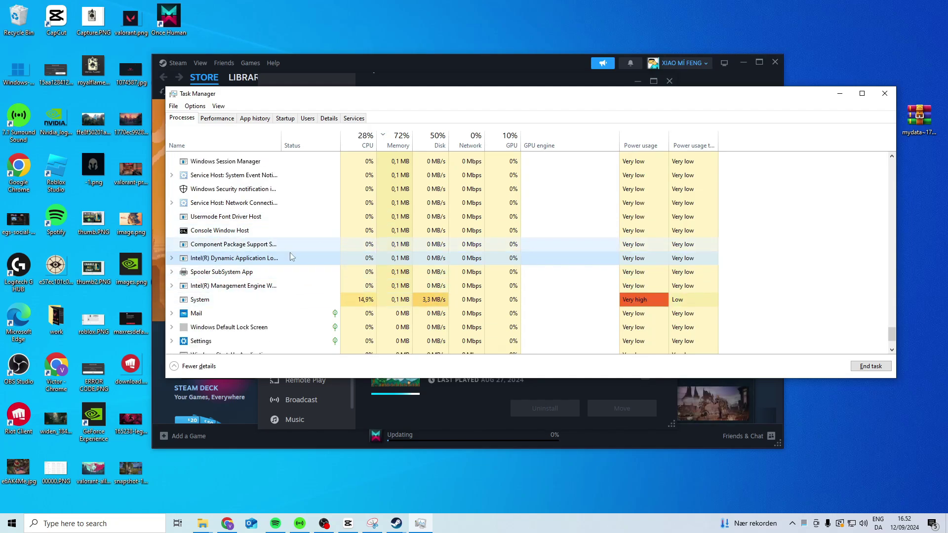
pyautogui.click(271, 259)
pyautogui.scroll(-2, 257, 277)
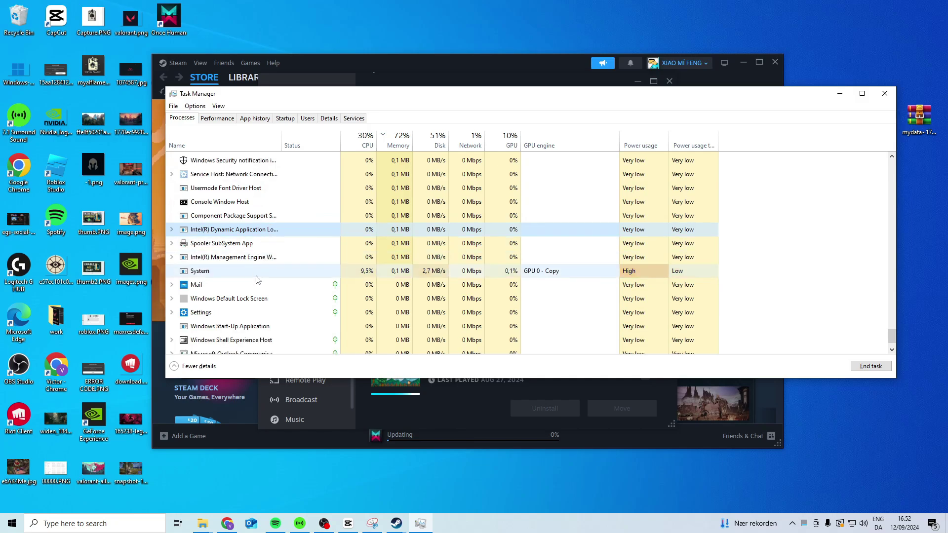
pyautogui.scroll(2, 243, 321)
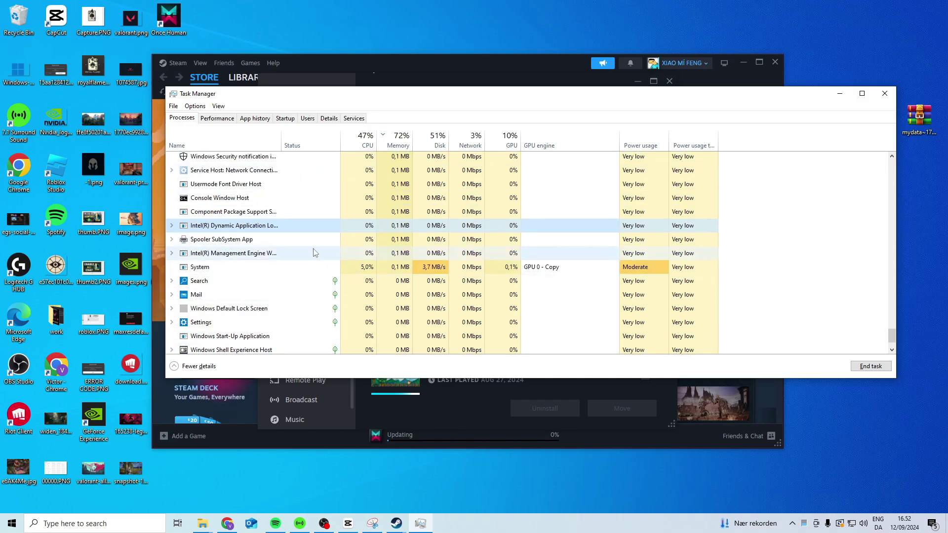
pyautogui.click(884, 94)
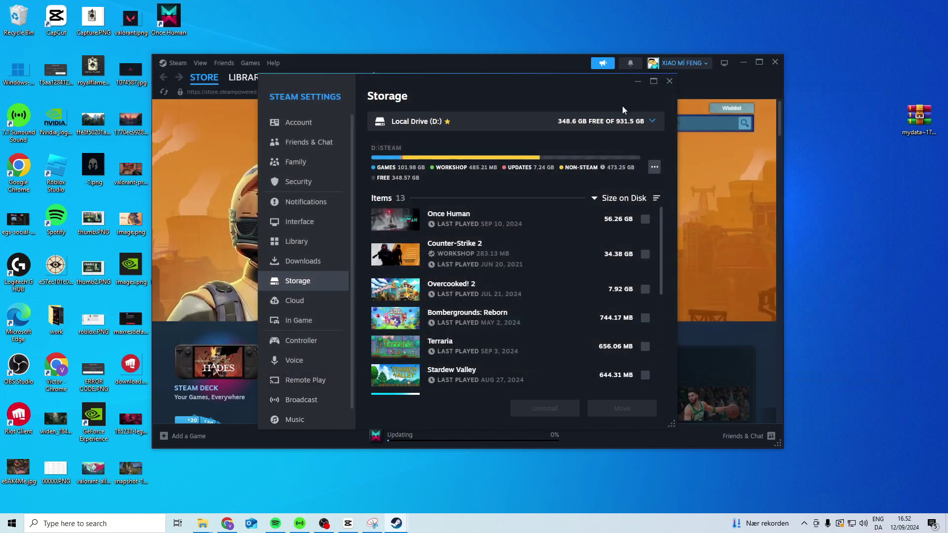
# Step: Close the Steam settings and bring up the list of games in the library
pyautogui.click(670, 83)
pyautogui.click(249, 81)
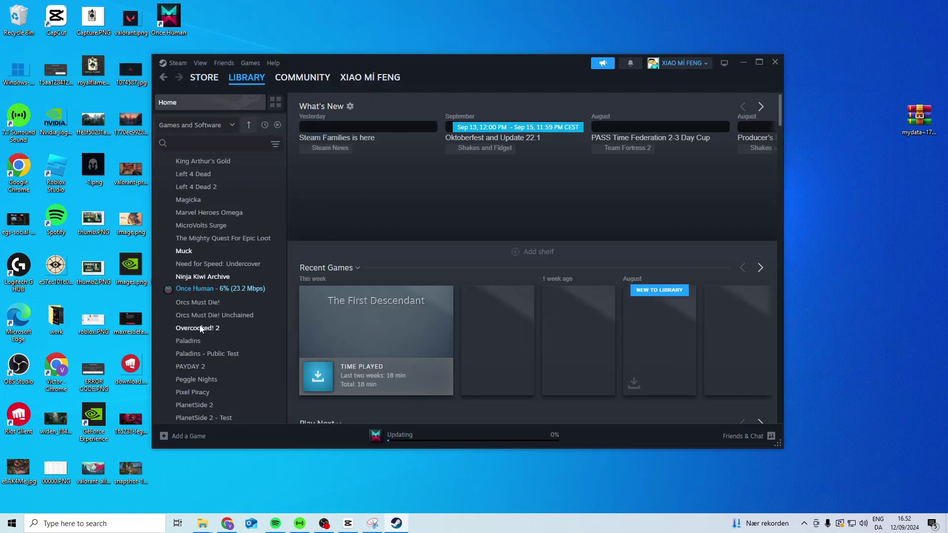
pyautogui.scroll(-1, 207, 330)
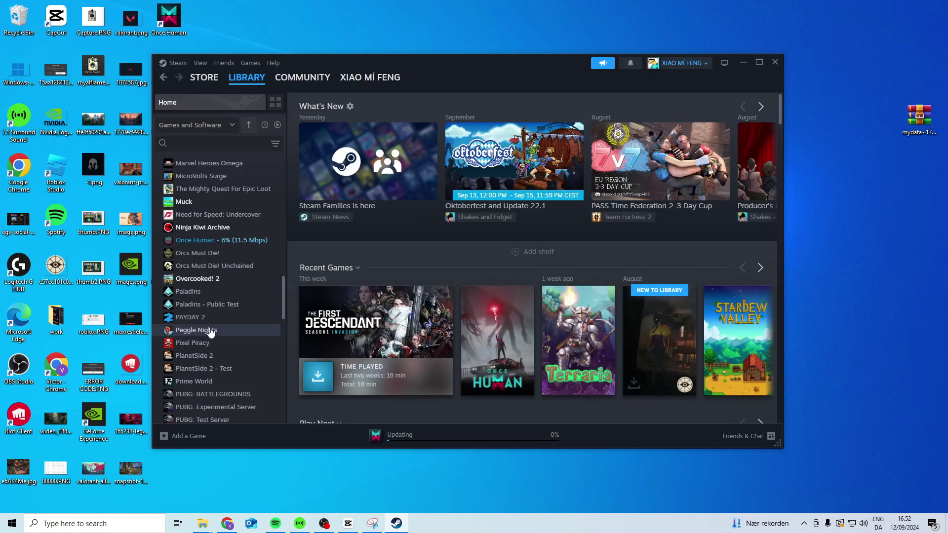
# Step: Open the properties of Overcooked! 2, view the file integrity verification option for its installed files, and close the properties
pyautogui.click(209, 277)
pyautogui.rightClick(209, 278)
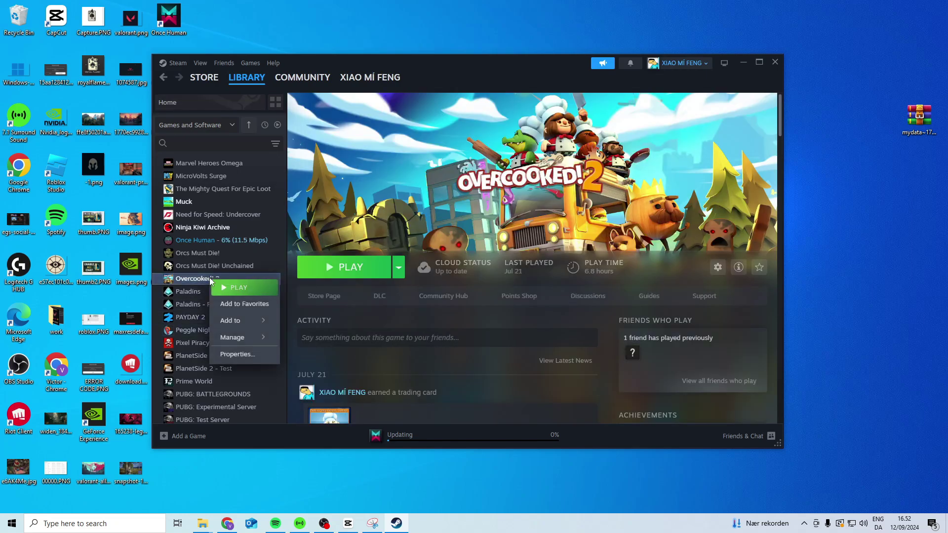
pyautogui.click(238, 354)
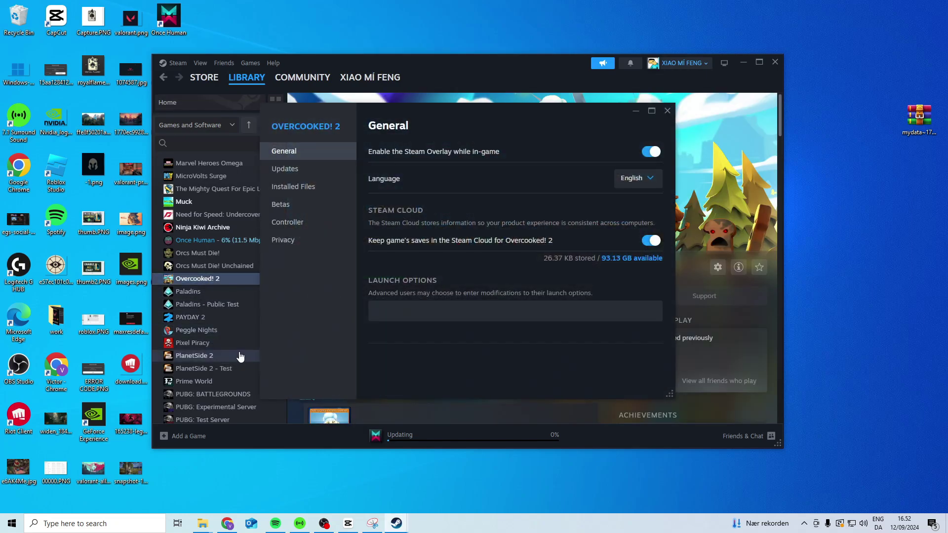
pyautogui.click(295, 190)
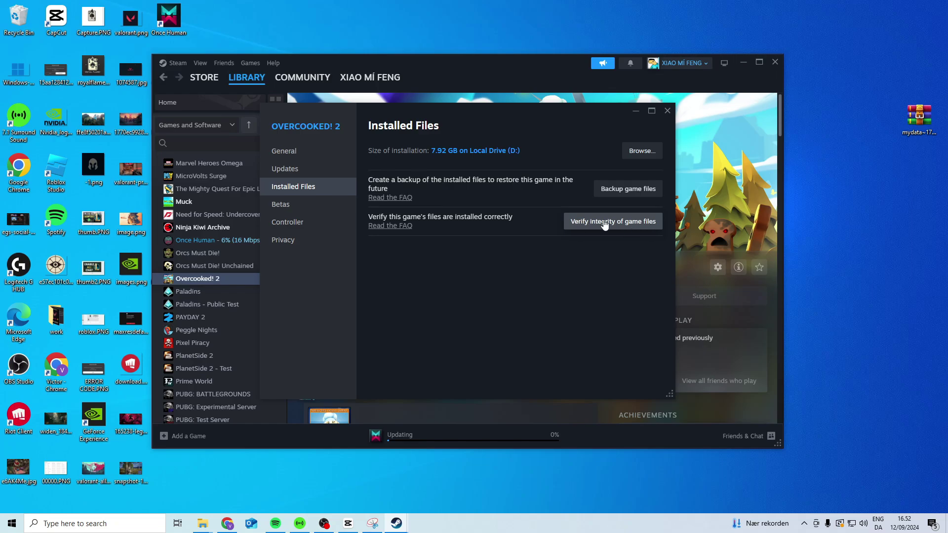
pyautogui.click(667, 111)
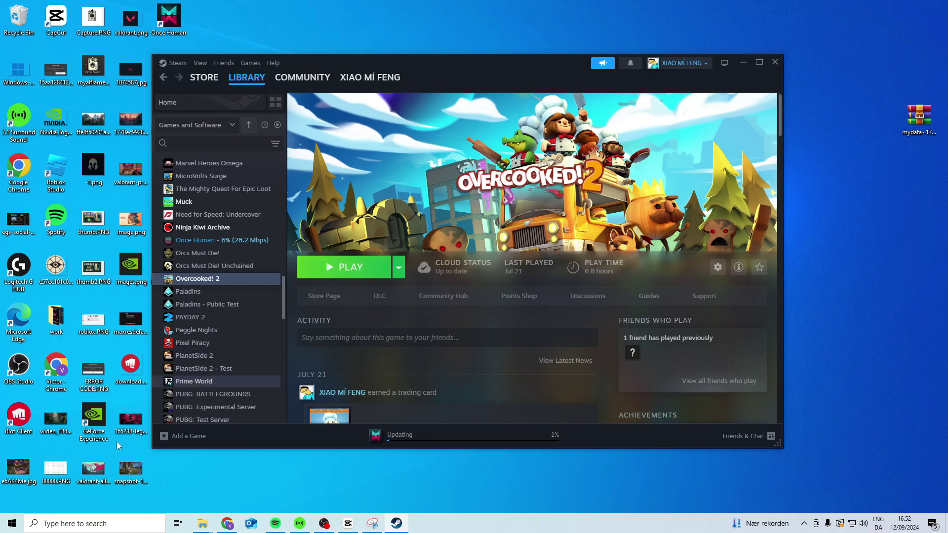
# Step: Find File Explorer through the Windows search and open it
pyautogui.press('super')
pyautogui.write('t')
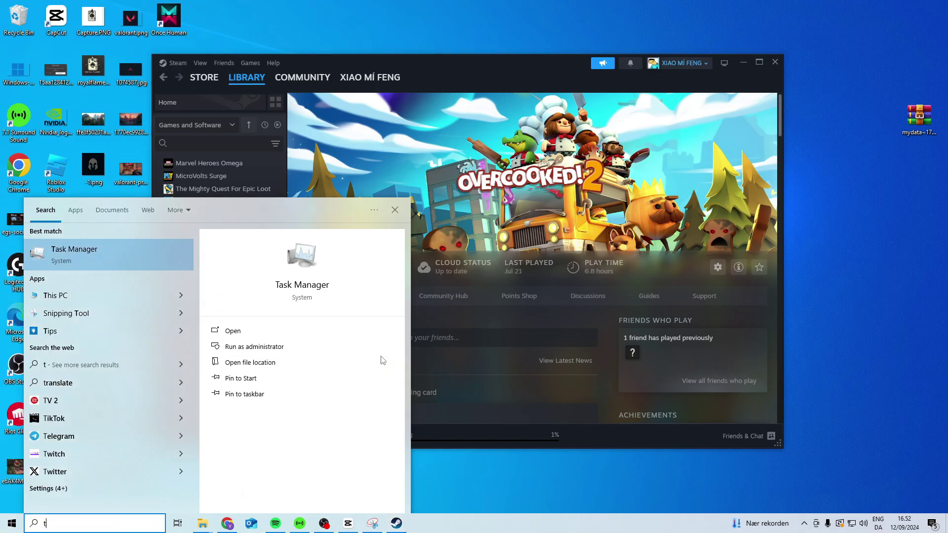
pyautogui.press('BackSpace')
pyautogui.write('fil')
pyautogui.press('Return')
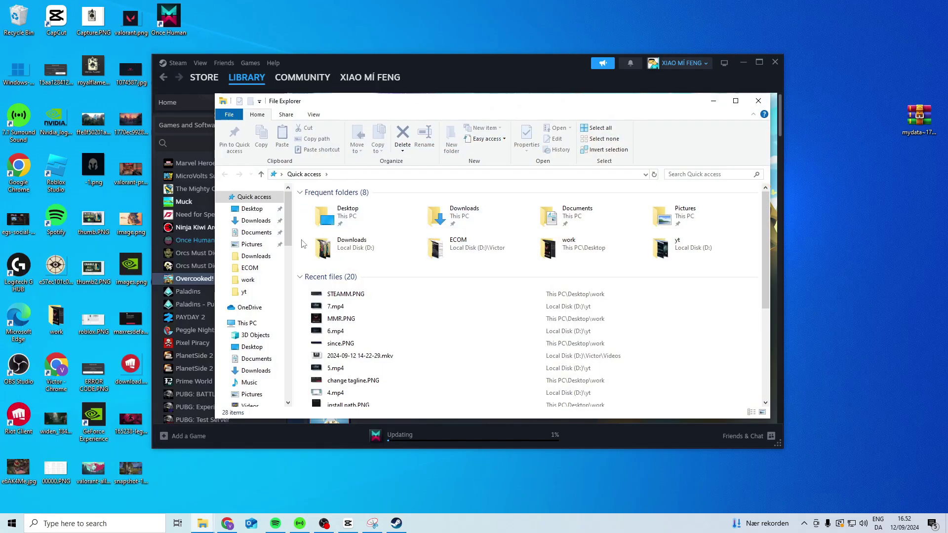
# Step: Go to the folder steam\steamapps\common on Local Disk (D:)
pyautogui.scroll(-2, 270, 366)
pyautogui.click(269, 363)
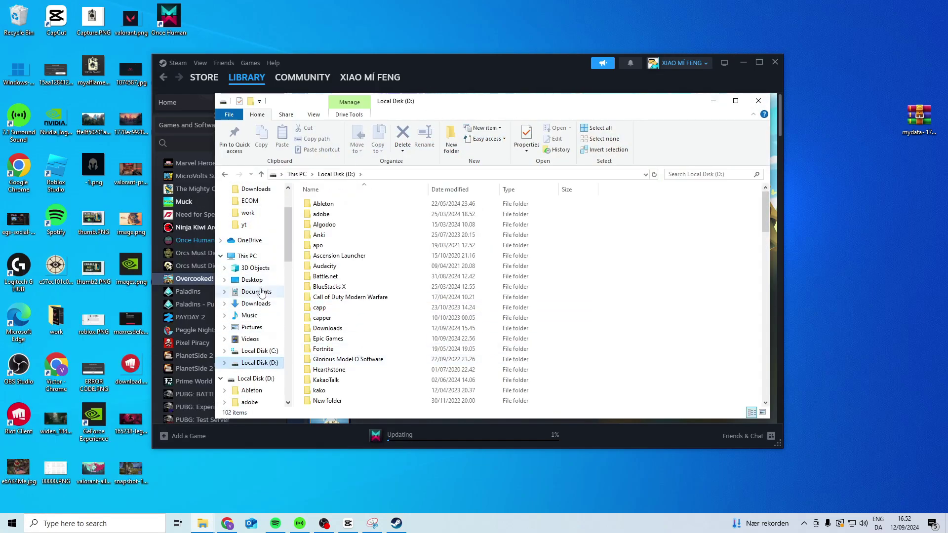
pyautogui.scroll(-5, 390, 351)
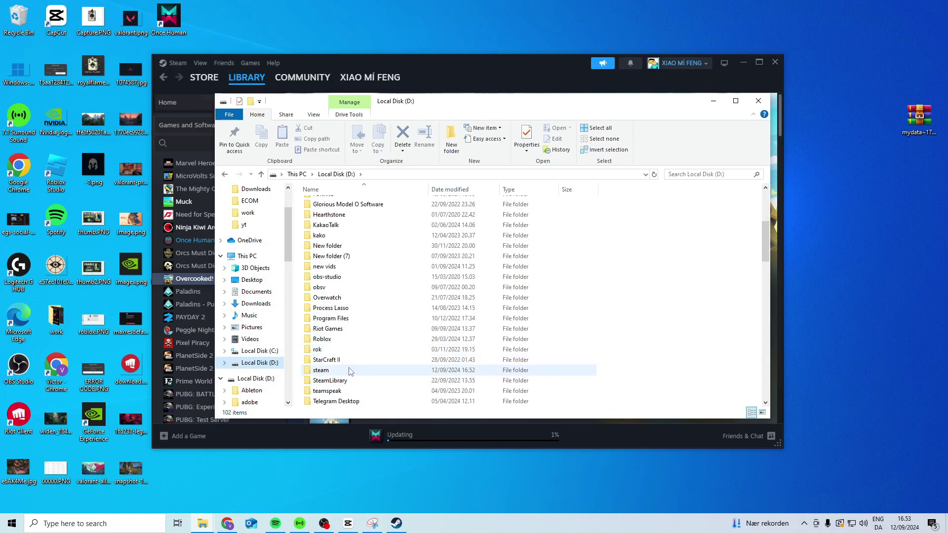
pyautogui.doubleClick(386, 370)
pyautogui.scroll(-1, 392, 322)
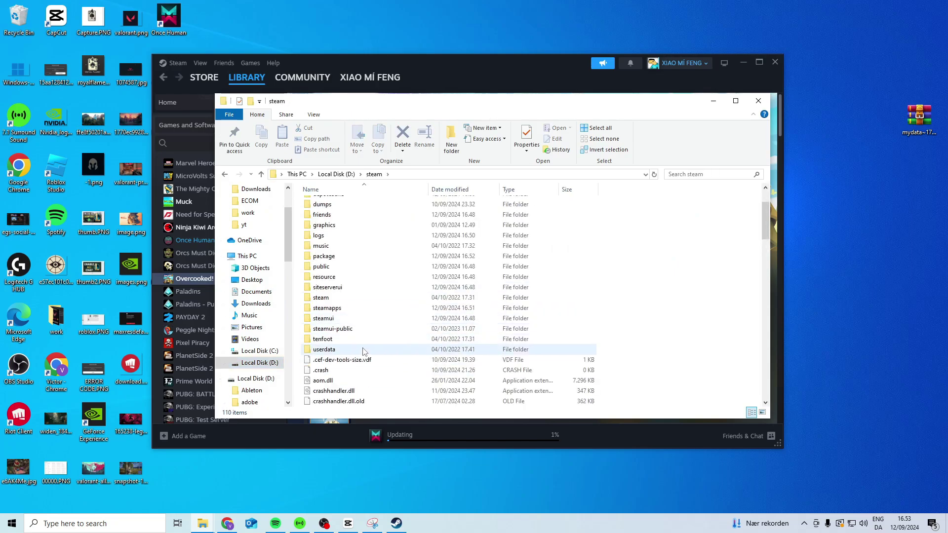
pyautogui.doubleClick(345, 307)
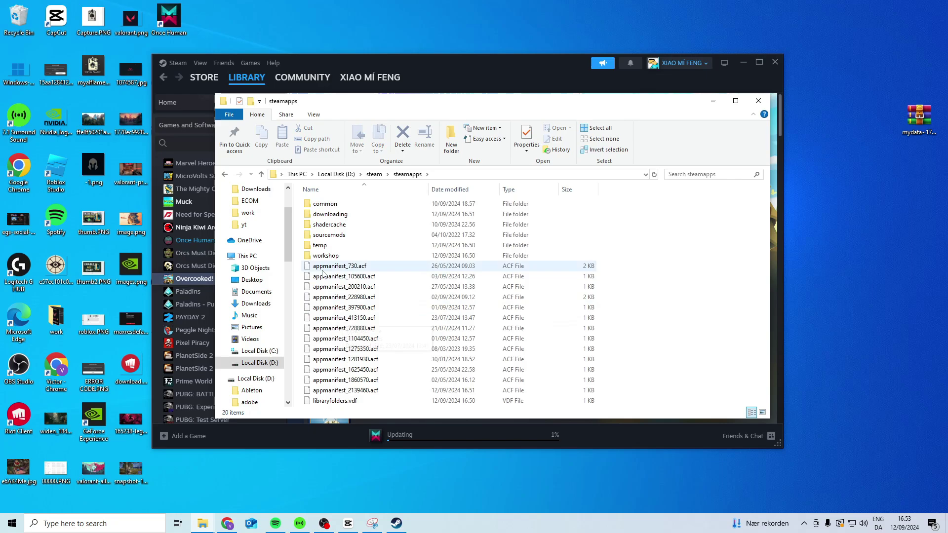
pyautogui.doubleClick(328, 204)
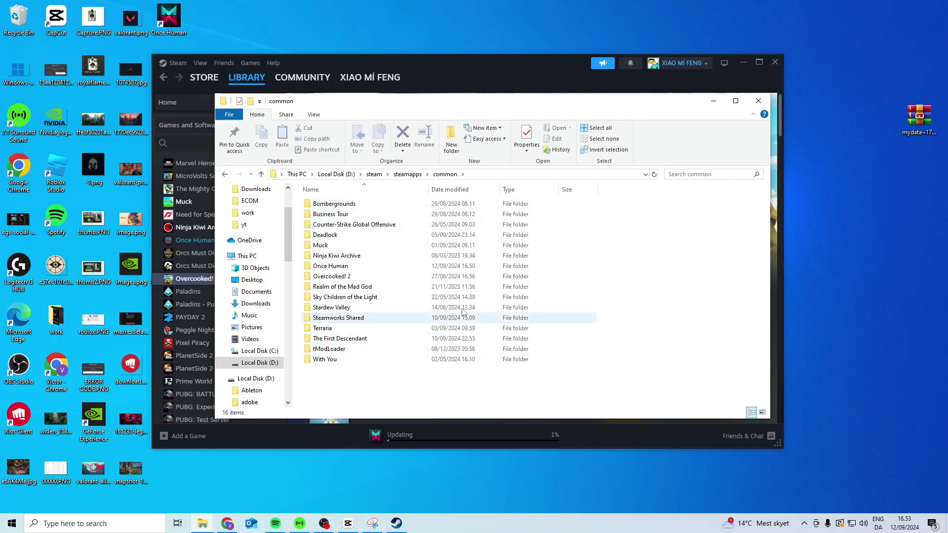
# Step: Open the properties of the Overcooked! 2 folder and show its security permissions
pyautogui.click(335, 279)
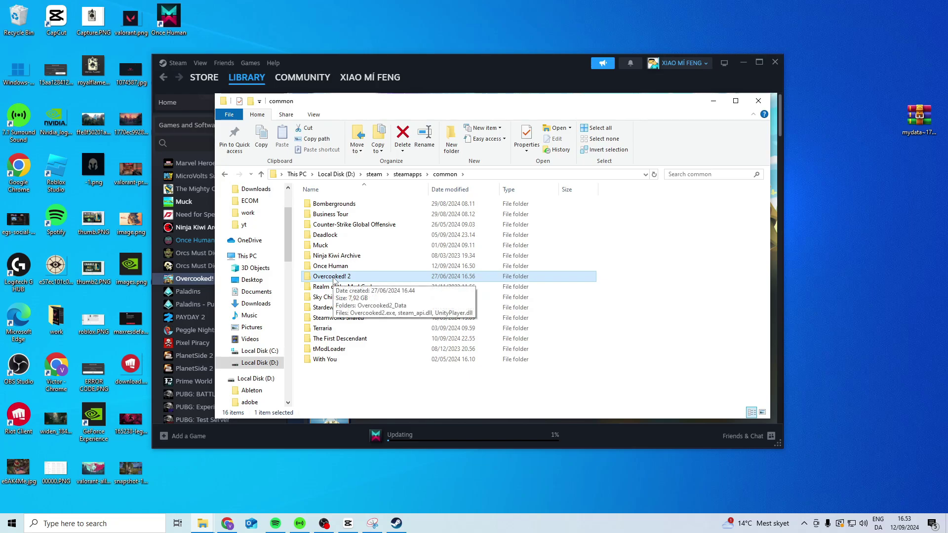
pyautogui.rightClick(334, 279)
pyautogui.click(373, 497)
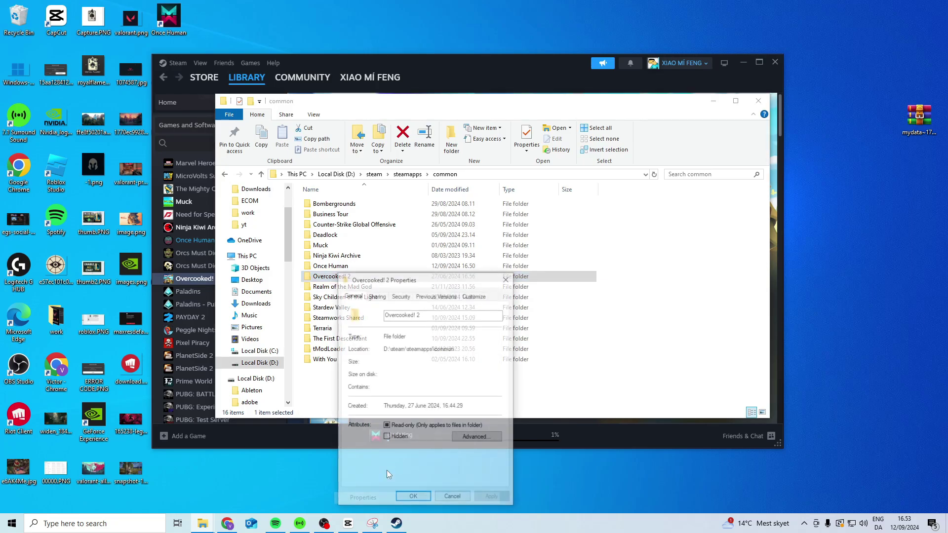
pyautogui.moveTo(393, 280); pyautogui.dragTo(398, 186)
pyautogui.click(394, 211)
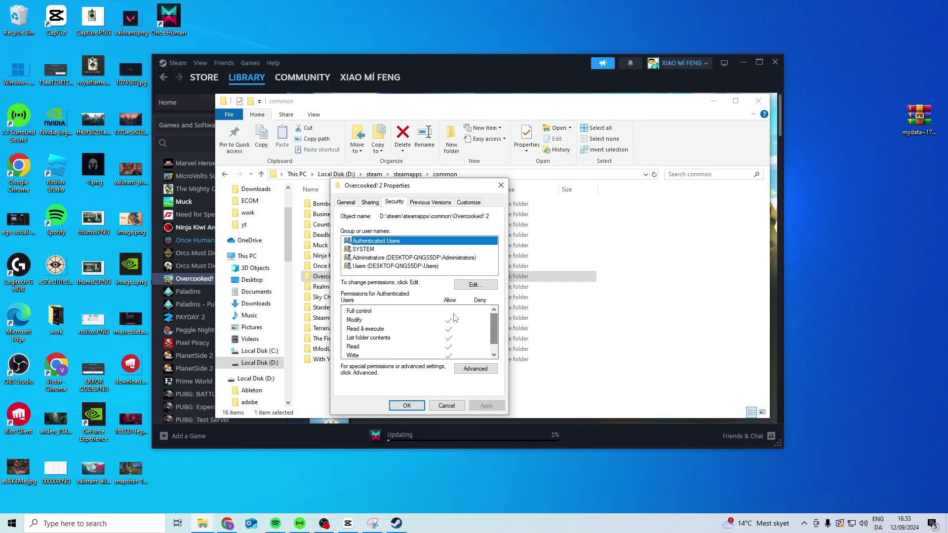
# Step: Check the Overcooked! 2 folder's permissions list, close its properties and File Explorer, and minimize Steam
pyautogui.moveTo(493, 333)
pyautogui.mouseDown()
pyautogui.moveTo(495, 346)
pyautogui.moveTo(498, 313)
pyautogui.moveTo(507, 376)
pyautogui.moveTo(496, 316)
pyautogui.mouseUp()
pyautogui.click(501, 186)
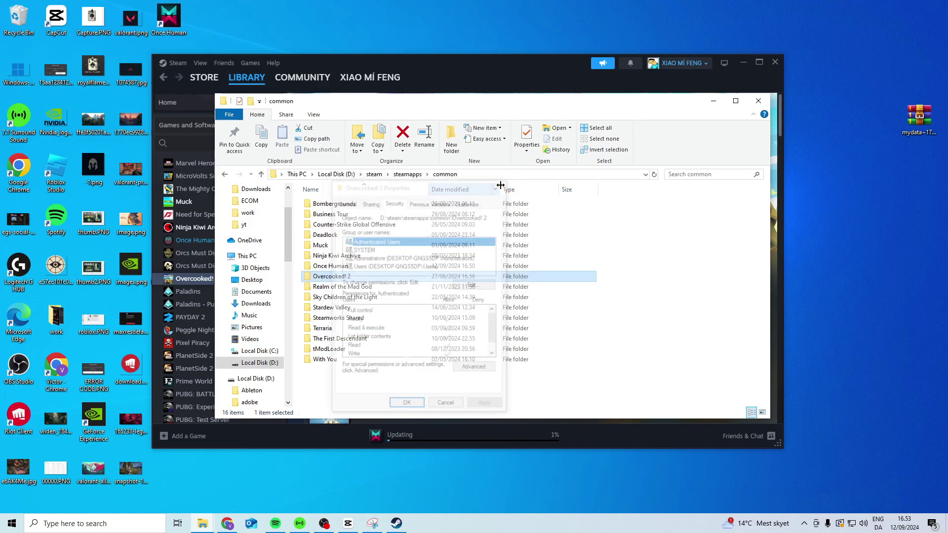
pyautogui.click(758, 101)
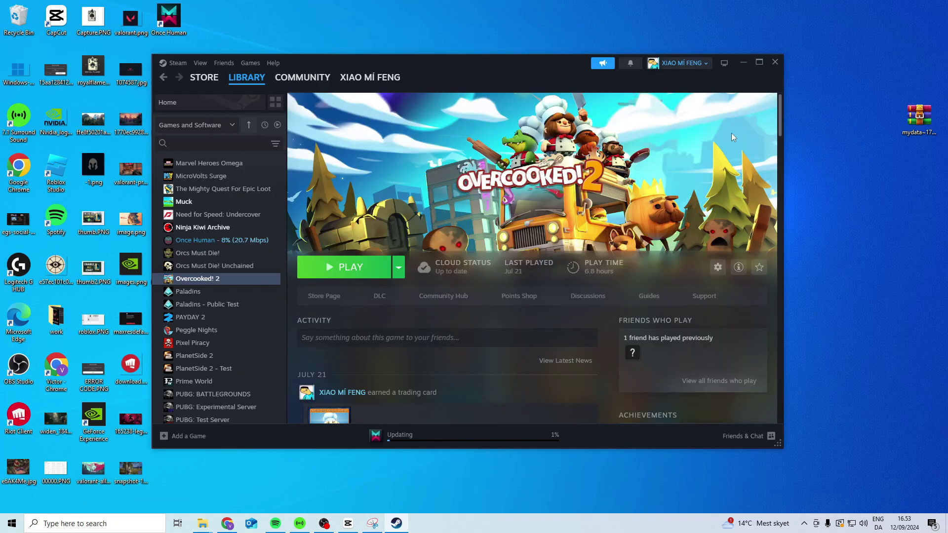
pyautogui.click(745, 64)
# Step: View the run-as-administrator option in the Steam desktop shortcut's compatibility properties, and close the properties with OK
pyautogui.moveTo(607, 438); pyautogui.dragTo(532, 347)
pyautogui.rightClick(549, 366)
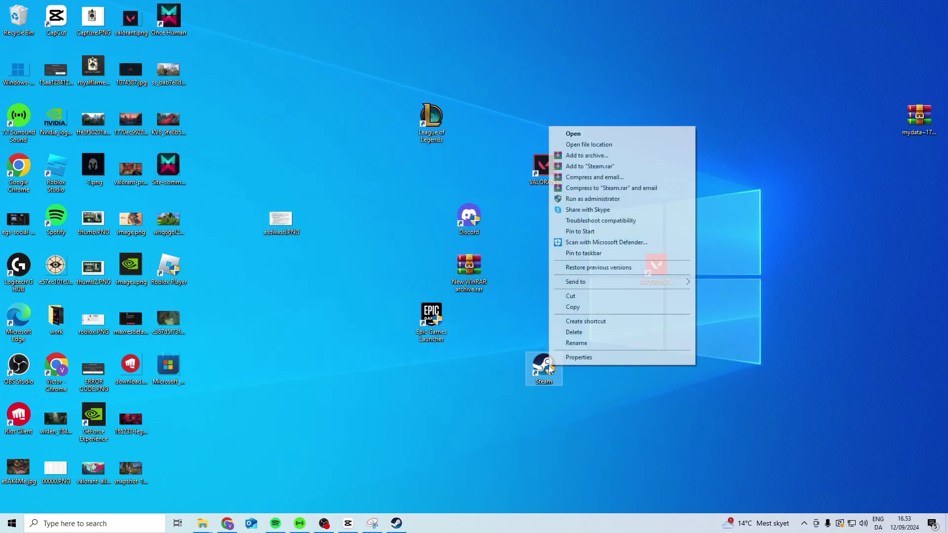
pyautogui.click(578, 357)
pyautogui.click(695, 273)
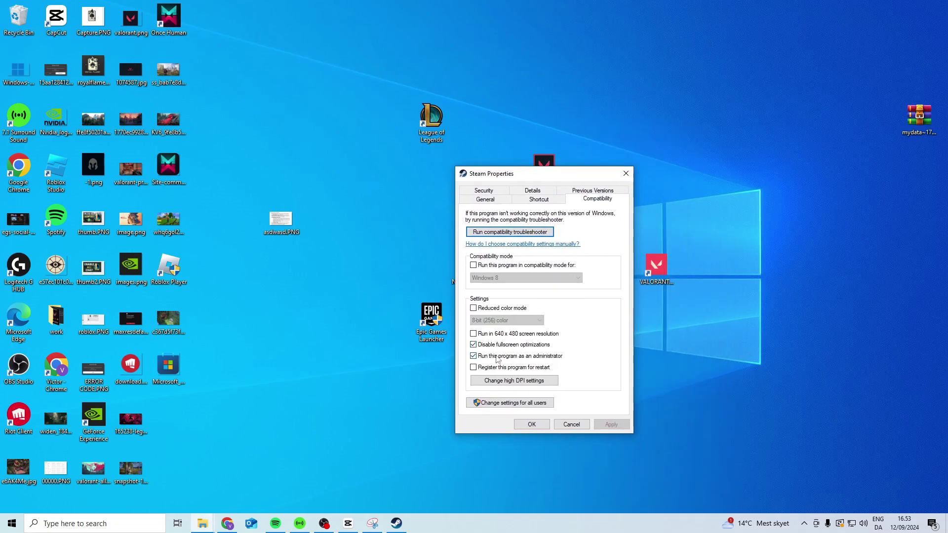
pyautogui.moveTo(534, 183); pyautogui.dragTo(709, 190)
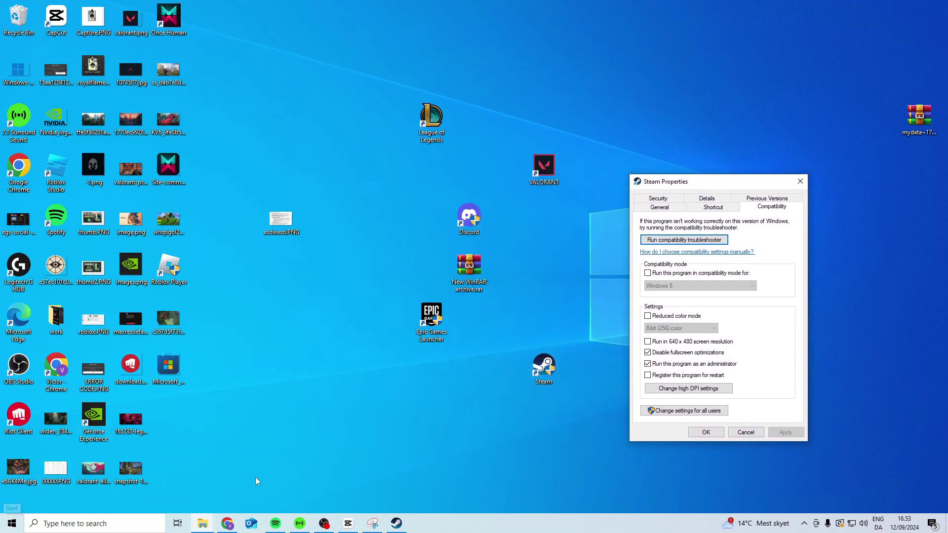
pyautogui.click(707, 433)
pyautogui.click(578, 346)
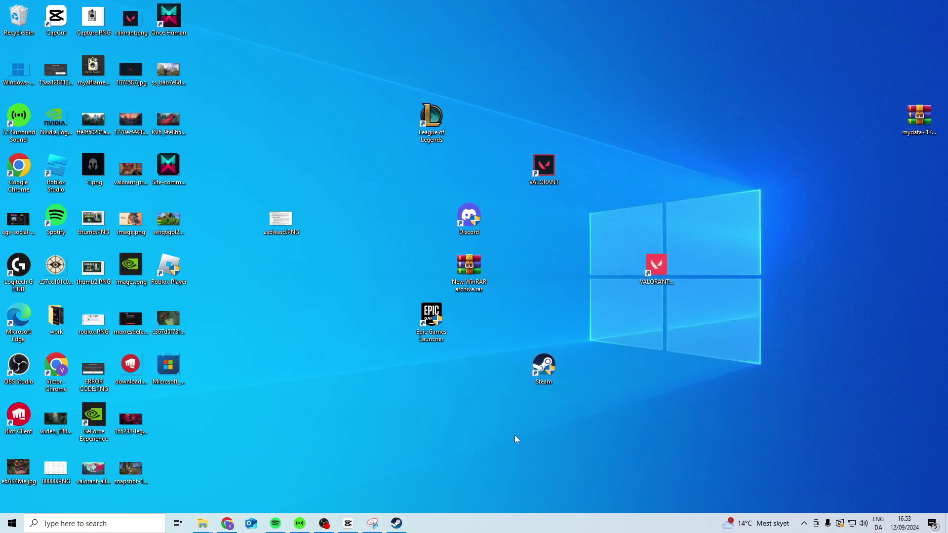
# Step: Open the allowed apps list of Windows Defender Firewall through the Windows search and unlock its settings for changes
pyautogui.press('super')
pyautogui.write('fir')
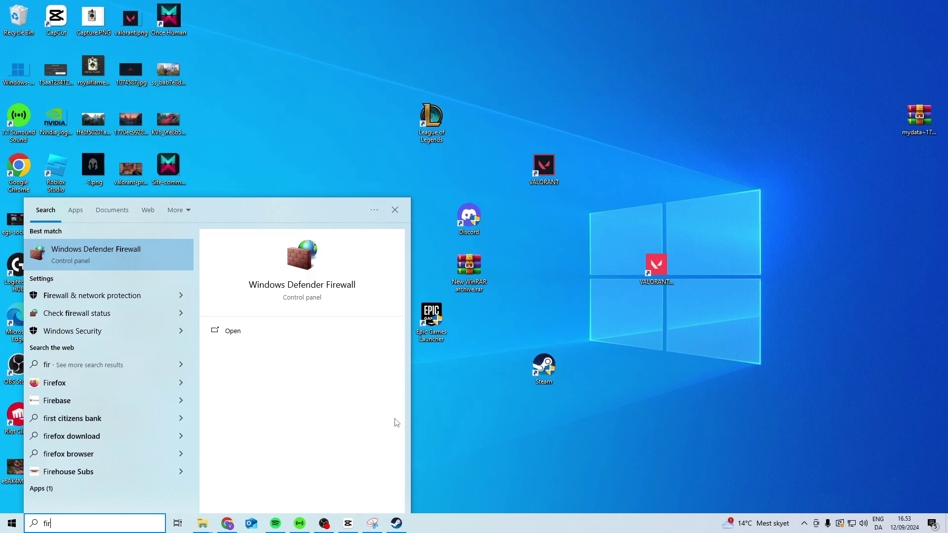
pyautogui.press('Return')
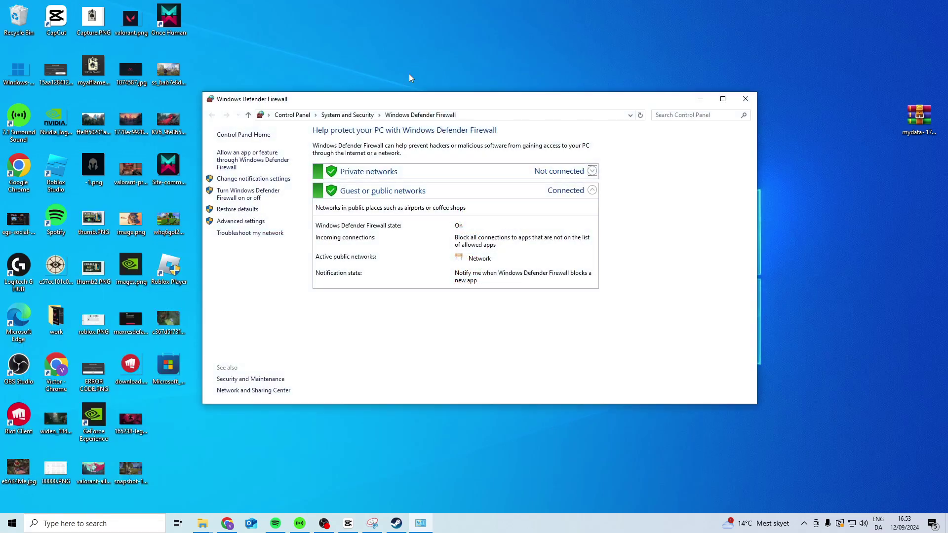
pyautogui.click(255, 168)
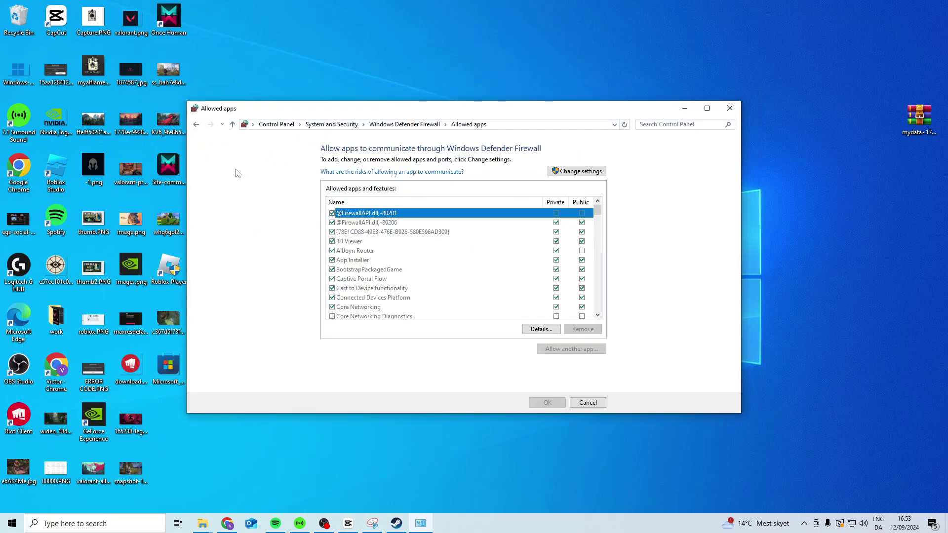
pyautogui.click(590, 170)
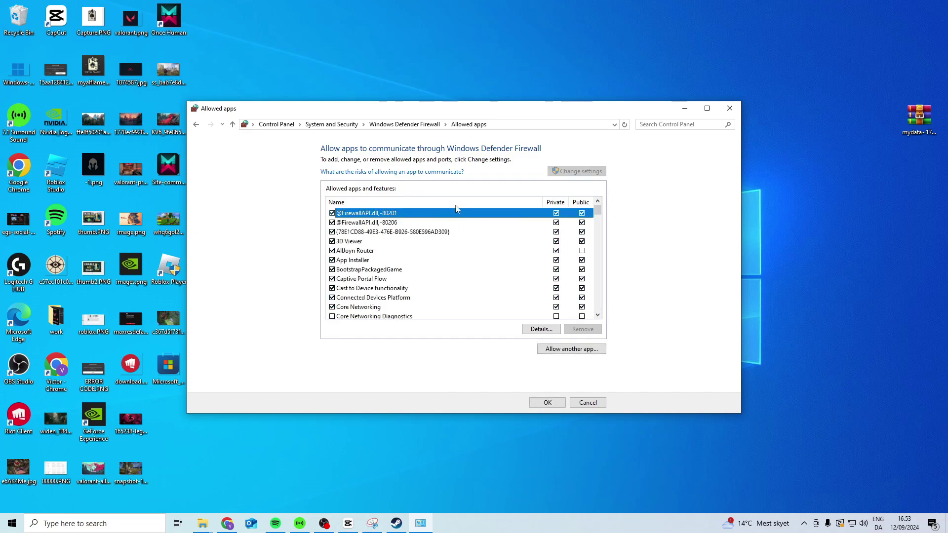
# Step: Browse for steam.exe in the steam folder on Local Disk (D:) as another app to allow, and cancel adding it
pyautogui.click(571, 349)
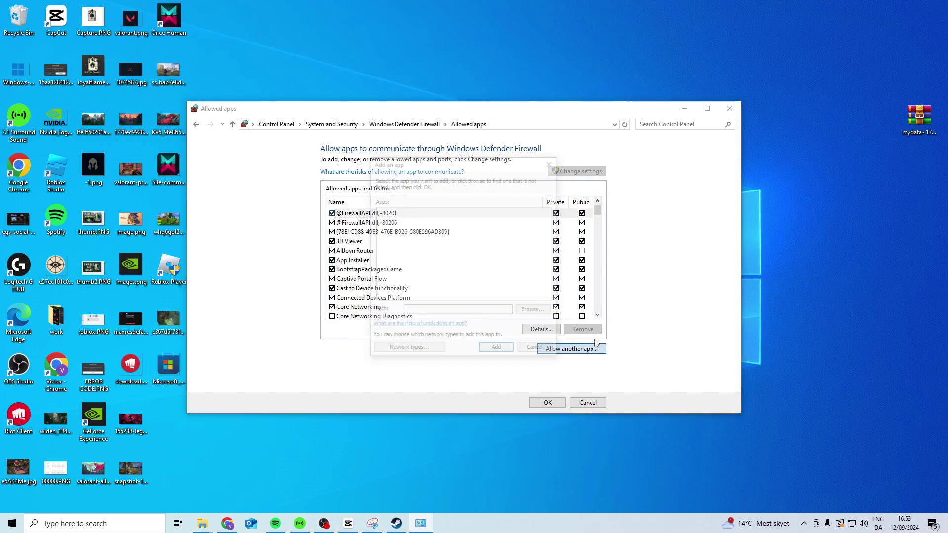
pyautogui.click(535, 311)
pyautogui.moveTo(588, 179); pyautogui.dragTo(488, 165)
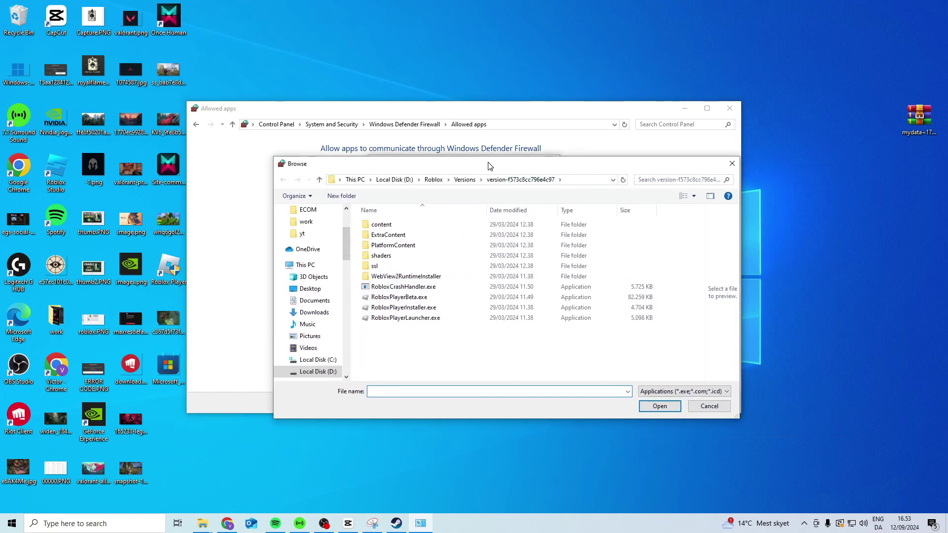
pyautogui.scroll(-1, 325, 316)
pyautogui.click(328, 337)
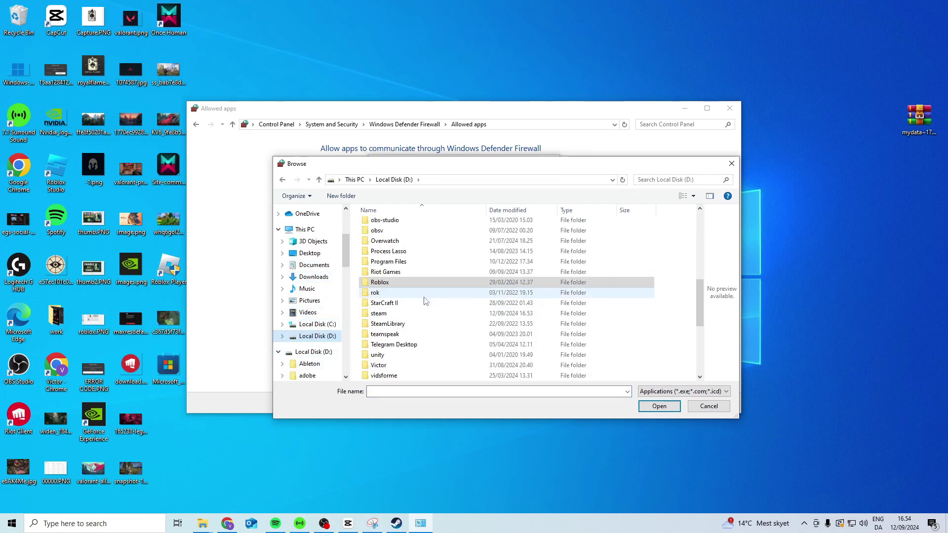
pyautogui.scroll(-1, 423, 297)
pyautogui.doubleClick(401, 270)
pyautogui.scroll(-4, 400, 271)
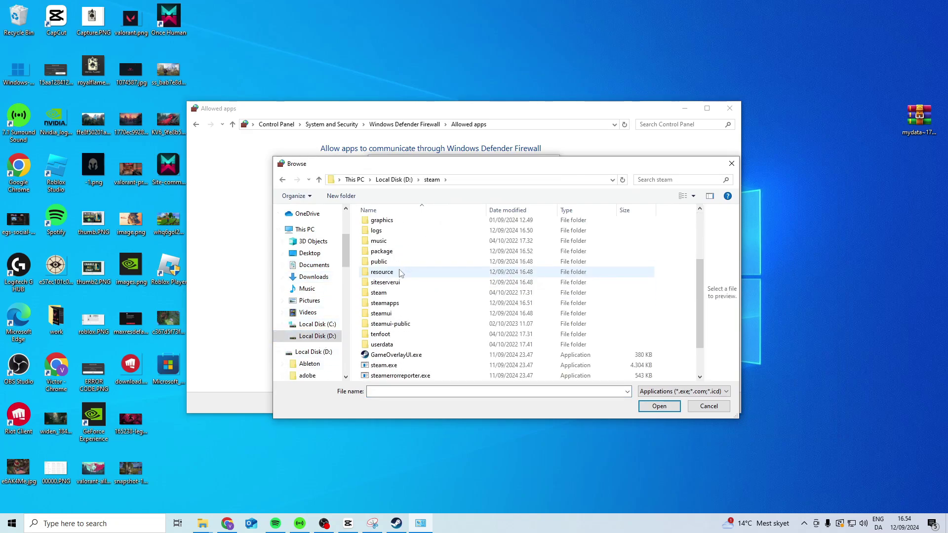
pyautogui.click(376, 325)
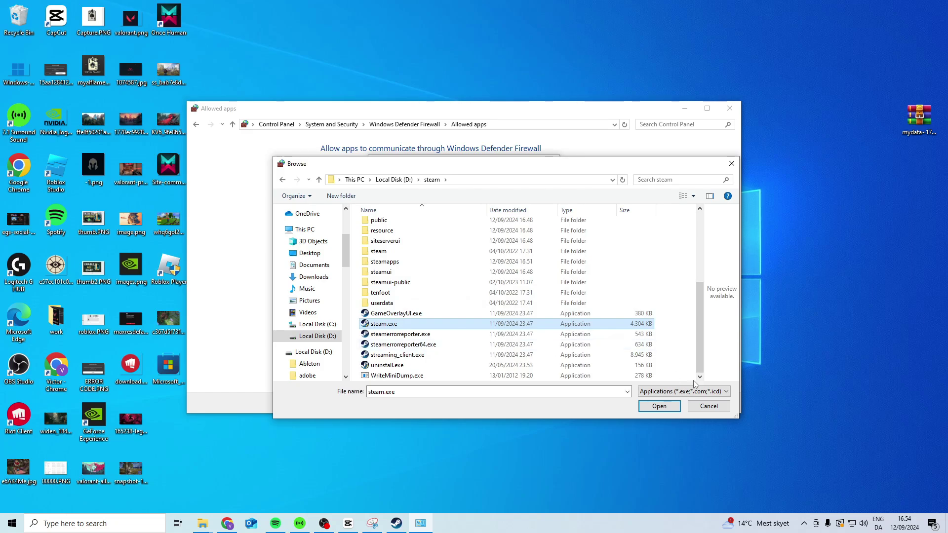
pyautogui.click(710, 406)
pyautogui.click(552, 162)
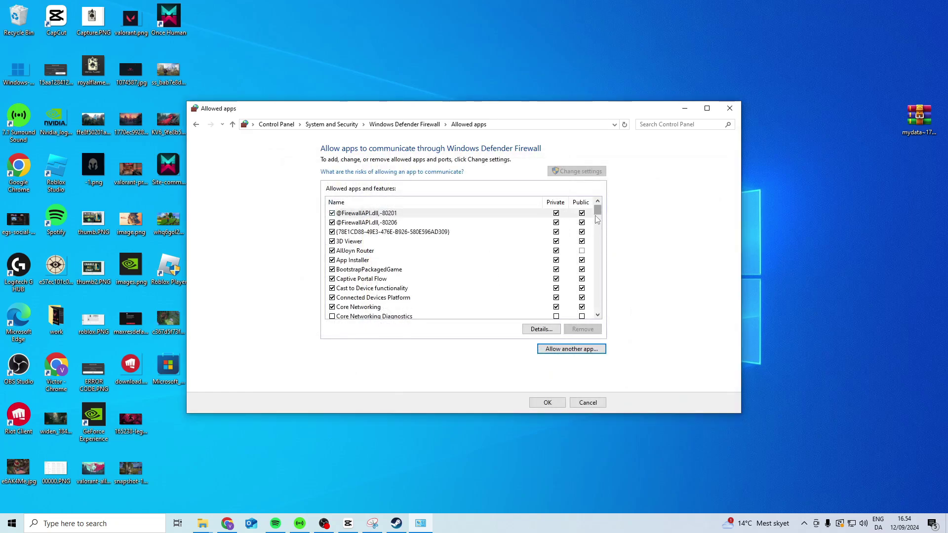
# Step: Find Steam in the allowed apps list, check its private and public network access, confirm the list and close the firewall window
pyautogui.click(479, 282)
pyautogui.press('s')
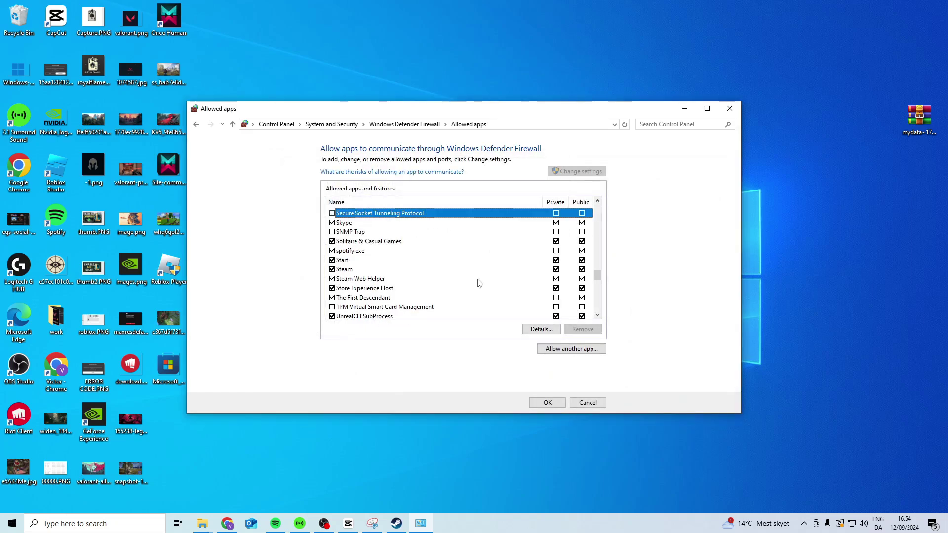
pyautogui.click(356, 270)
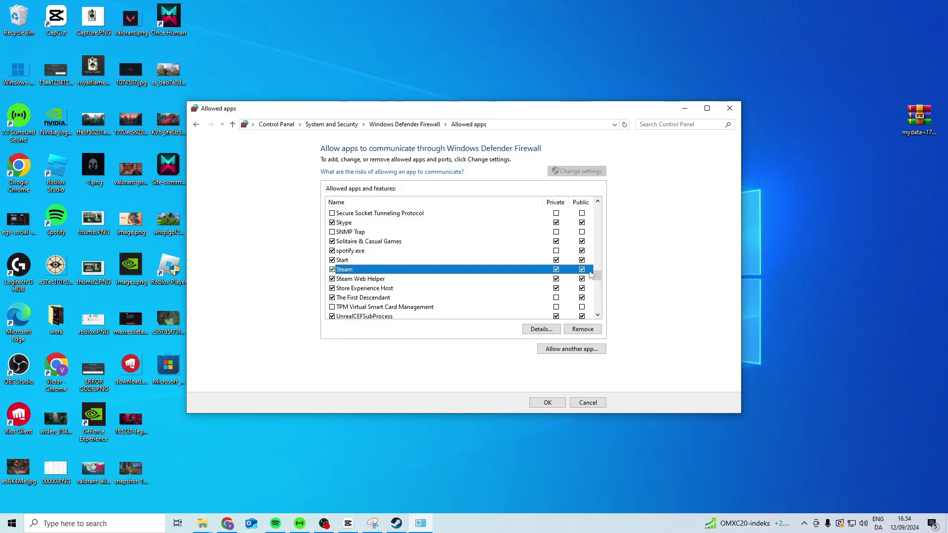
pyautogui.click(548, 402)
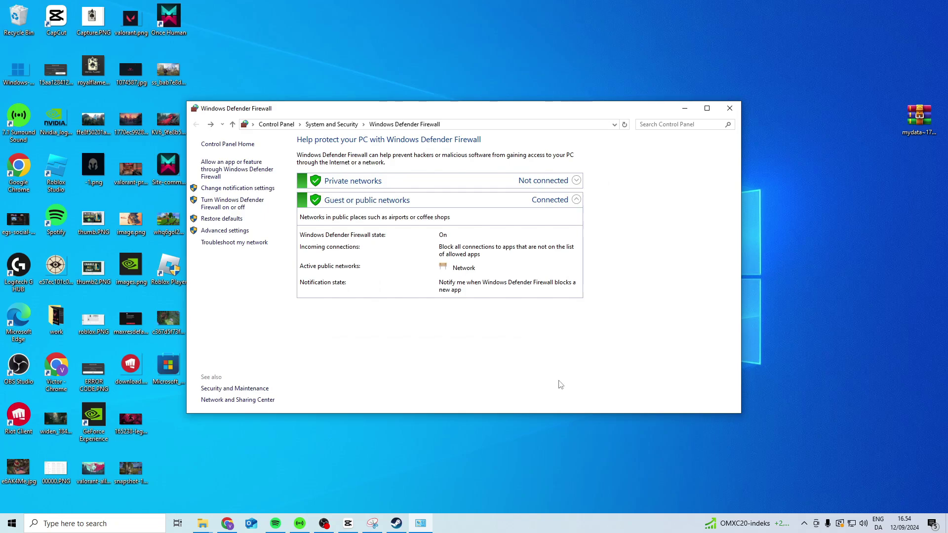
pyautogui.click(729, 108)
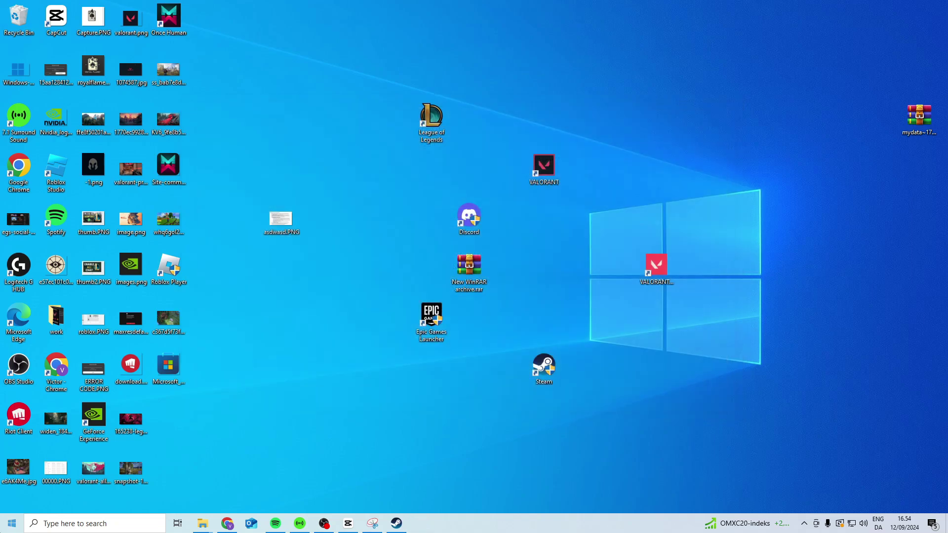
# Step: Find the Apps & features settings through the Windows search and open them
pyautogui.press('super')
pyautogui.write('ao')
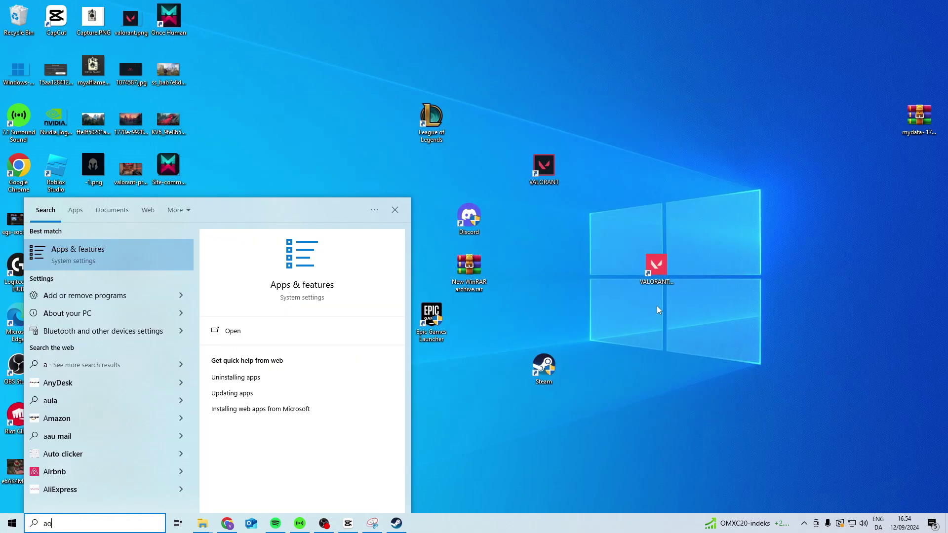
pyautogui.press('BackSpace')
pyautogui.write('p')
pyautogui.press('Return')
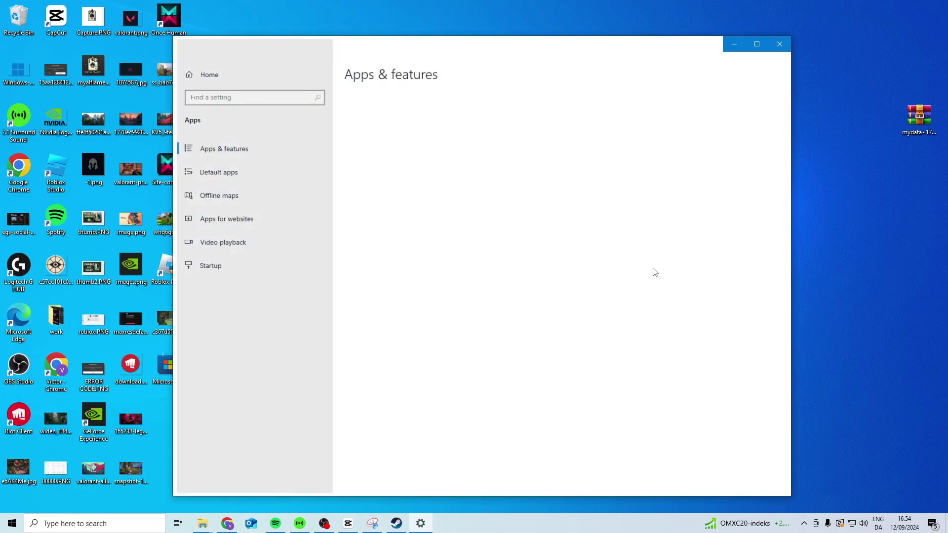
# Step: Search the installed apps for "stea", view the uninstall option of Steam, and close the settings
pyautogui.write('s')
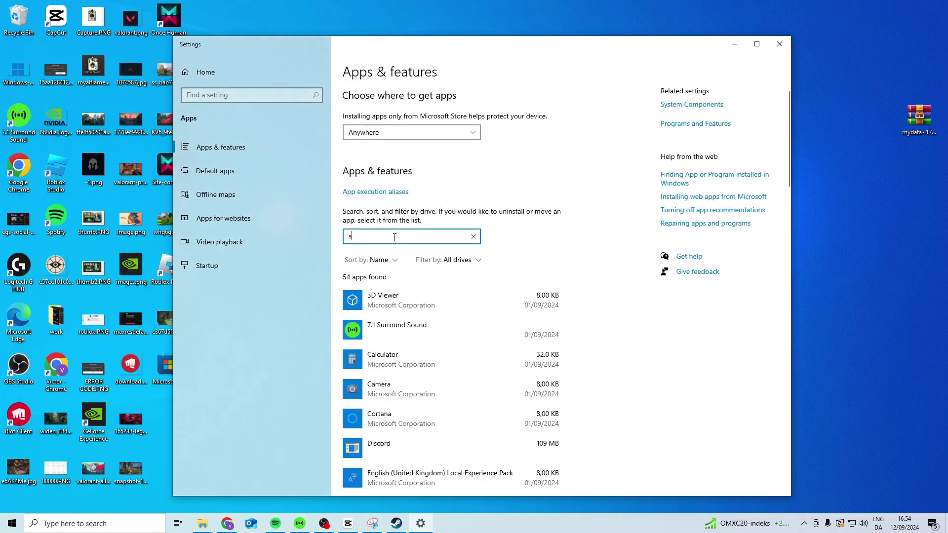
pyautogui.write('tea')
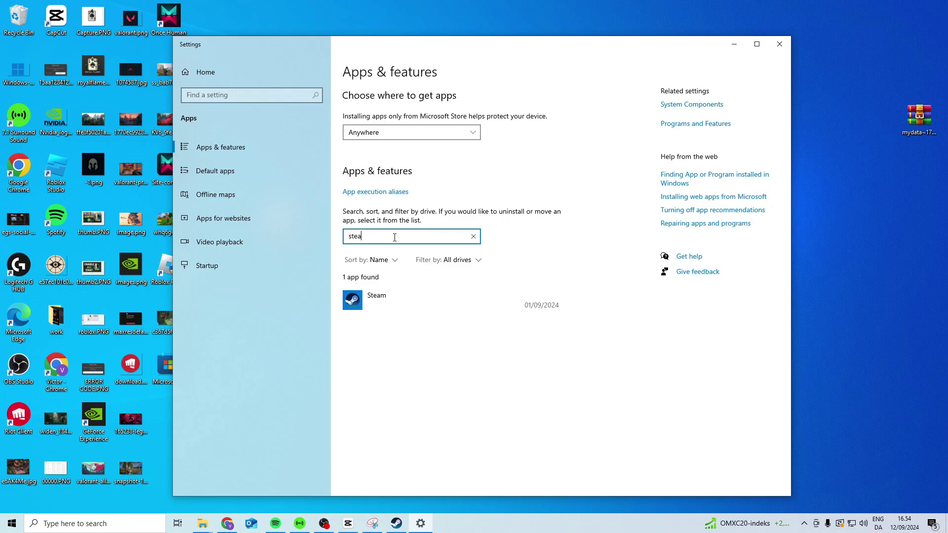
pyautogui.click(425, 299)
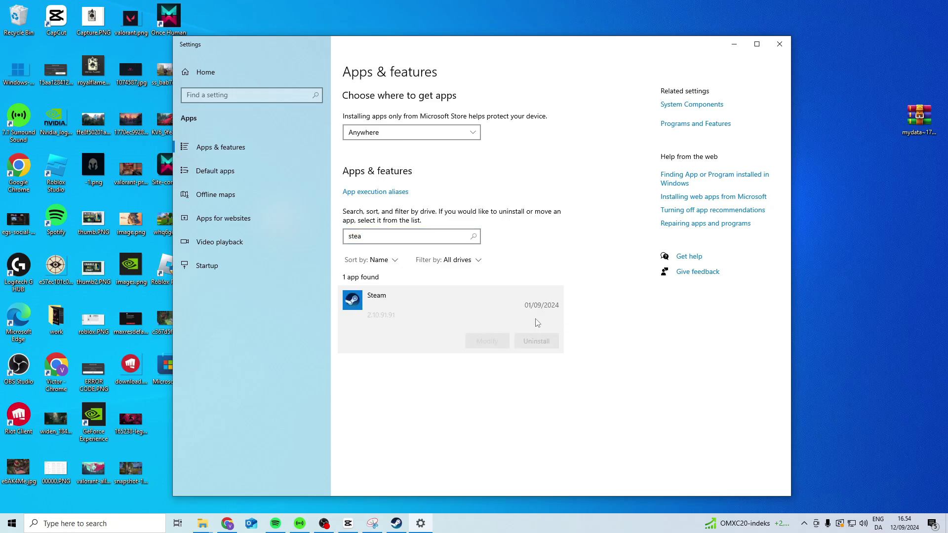
pyautogui.click(779, 44)
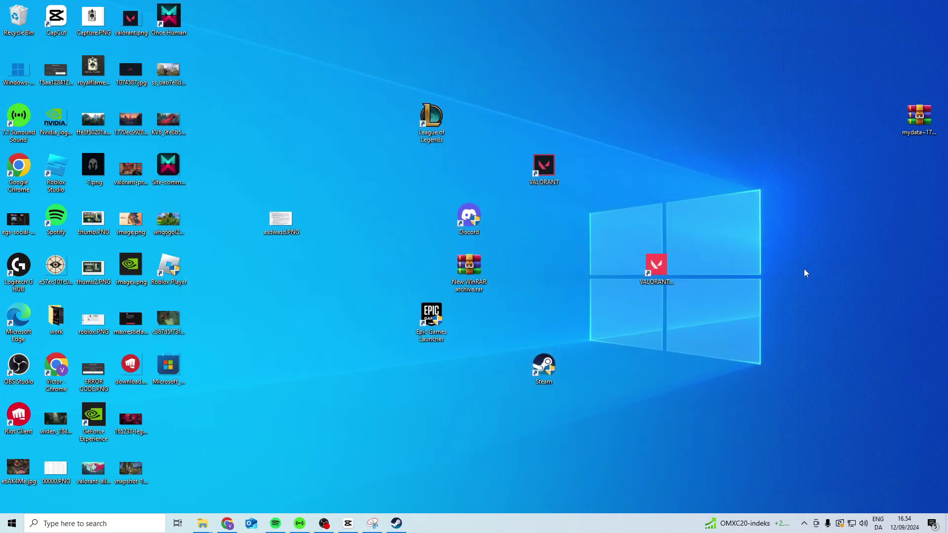